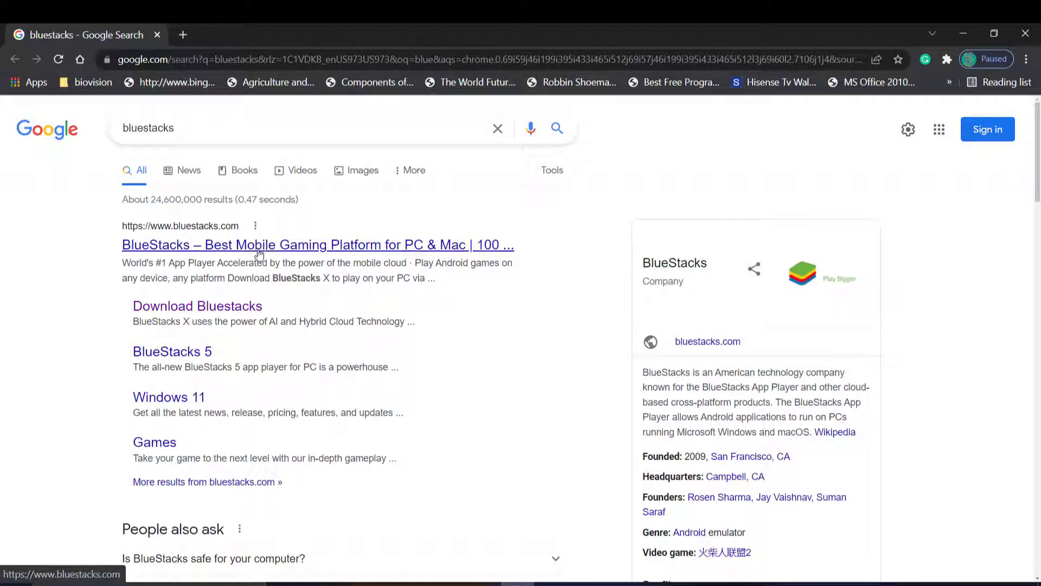
- Open the official BlueStacks homepage and choose Download BlueStacks 5, bringing up the 757.57 KB micro installer
{"action": "left_click", "coordinate": [260, 250]}
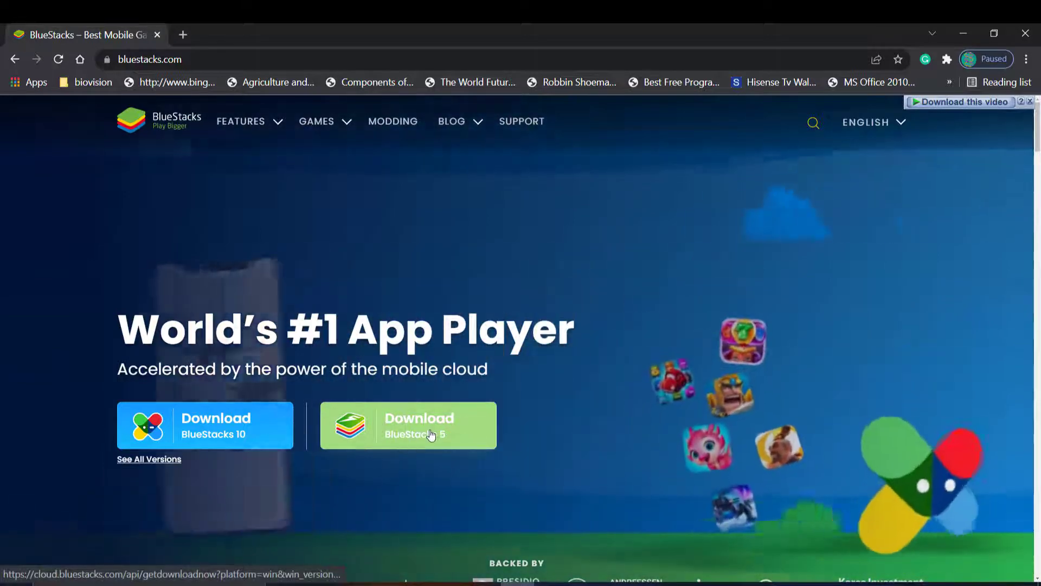
{"action": "left_click", "coordinate": [431, 435]}
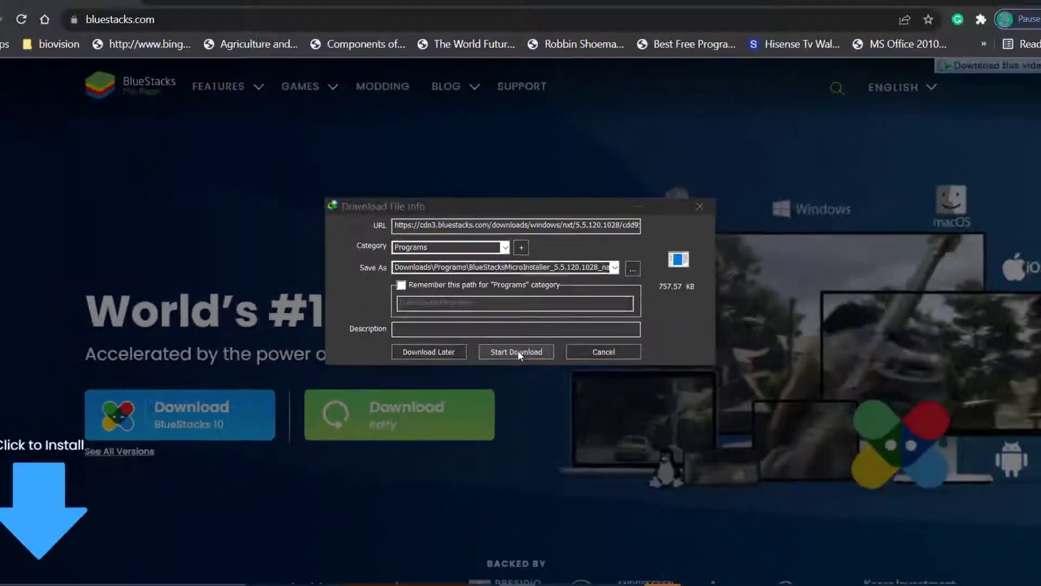
- Start downloading BlueStacksMicroInstaller_5.5.120.1028 (757.57 KB) and browse the BlueStacks page while it completes
{"action": "left_click", "coordinate": [513, 442]}
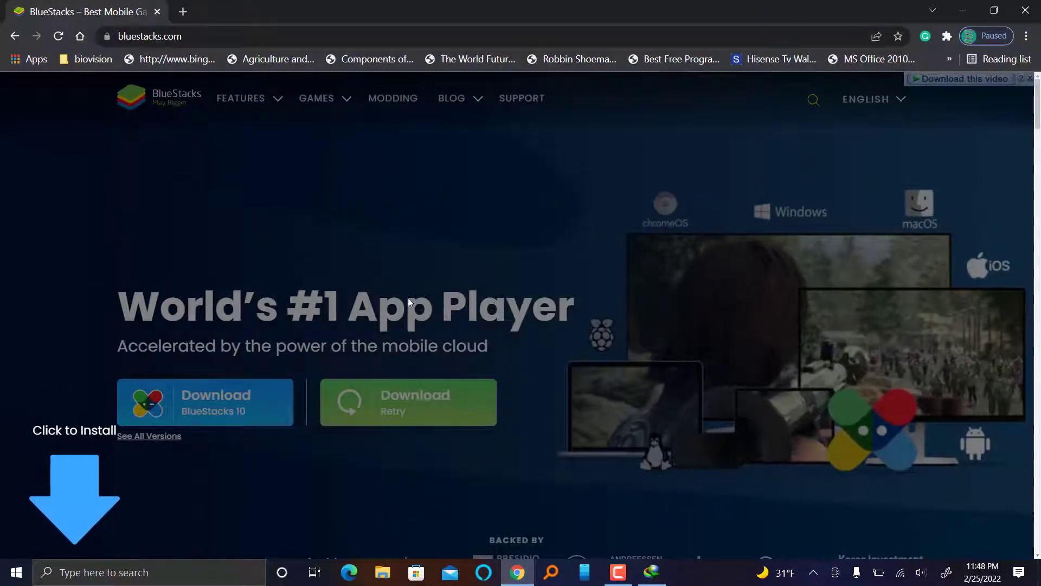
{"action": "scroll", "coordinate": [421, 300], "scroll_direction": "down", "scroll_amount": 6}
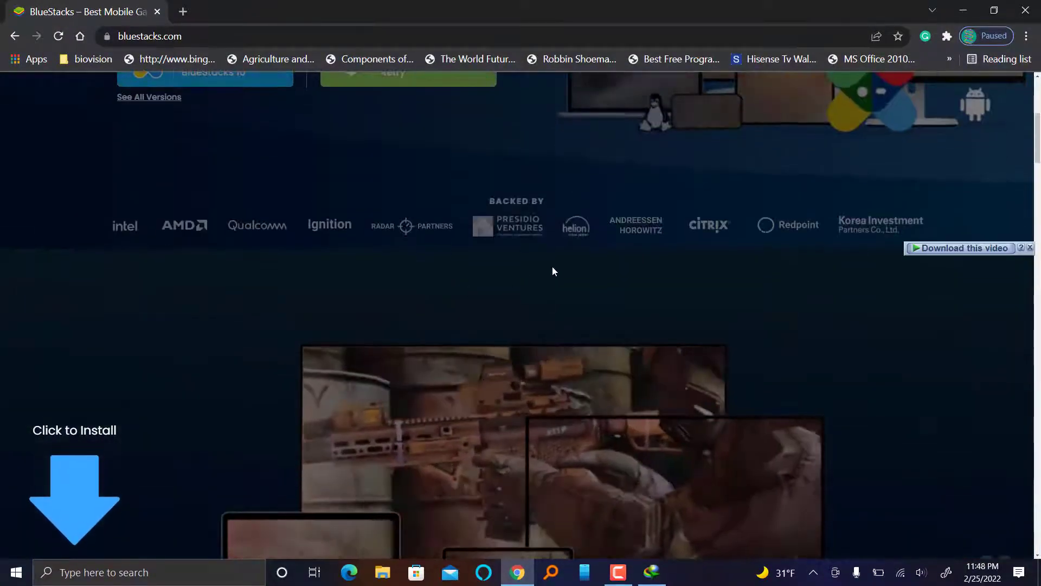
{"action": "scroll", "coordinate": [553, 266], "scroll_direction": "down", "scroll_amount": 5}
{"action": "scroll", "coordinate": [854, 272], "scroll_direction": "down", "scroll_amount": 15}
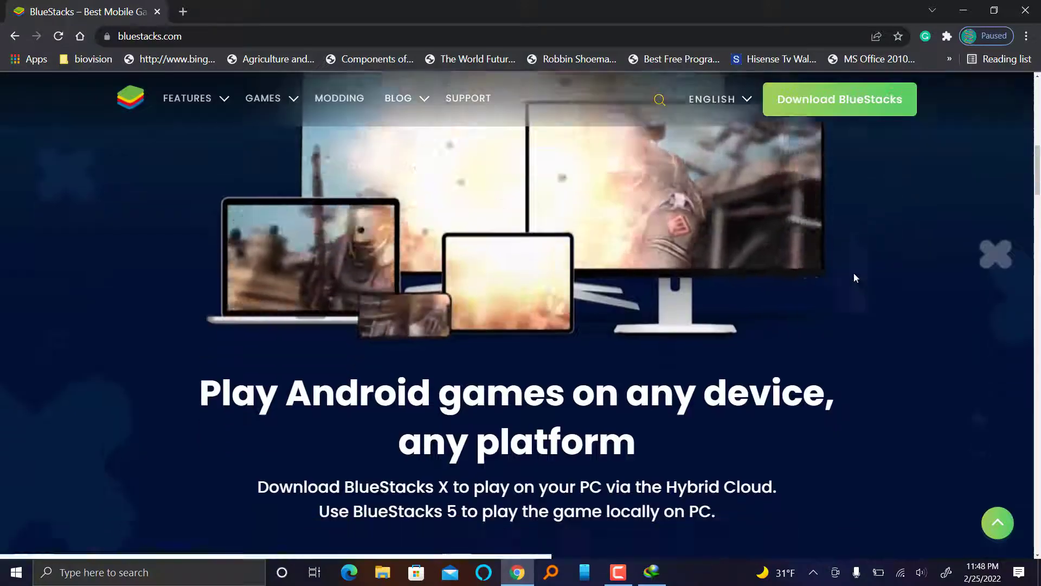
{"action": "scroll", "coordinate": [848, 278], "scroll_direction": "down", "scroll_amount": 7}
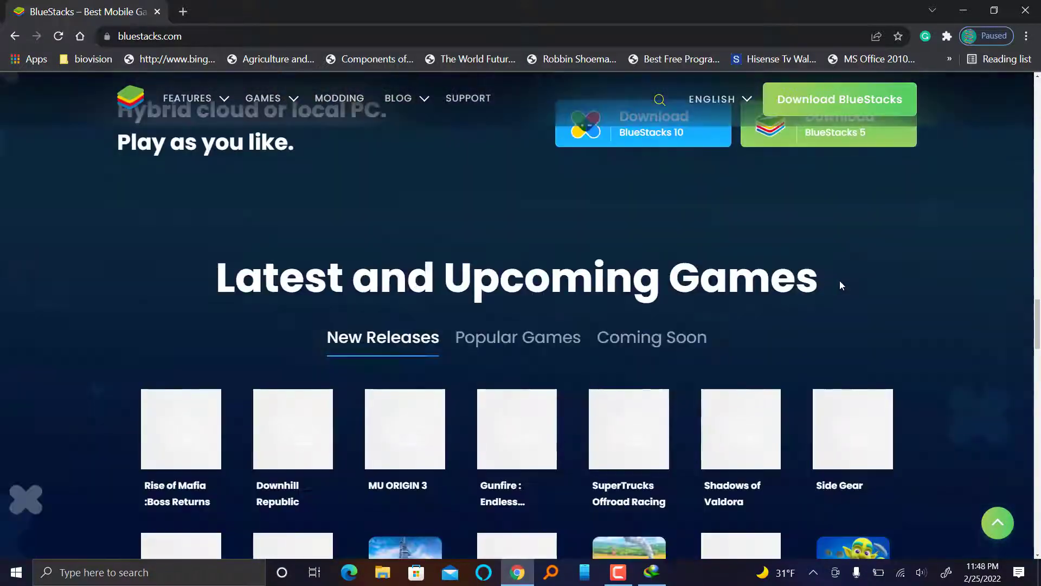
{"action": "scroll", "coordinate": [839, 281], "scroll_direction": "up", "scroll_amount": 2}
{"action": "scroll", "coordinate": [839, 281], "scroll_direction": "down", "scroll_amount": 6}
{"action": "scroll", "coordinate": [838, 285], "scroll_direction": "up", "scroll_amount": 6}
{"action": "scroll", "coordinate": [835, 284], "scroll_direction": "up", "scroll_amount": 5}
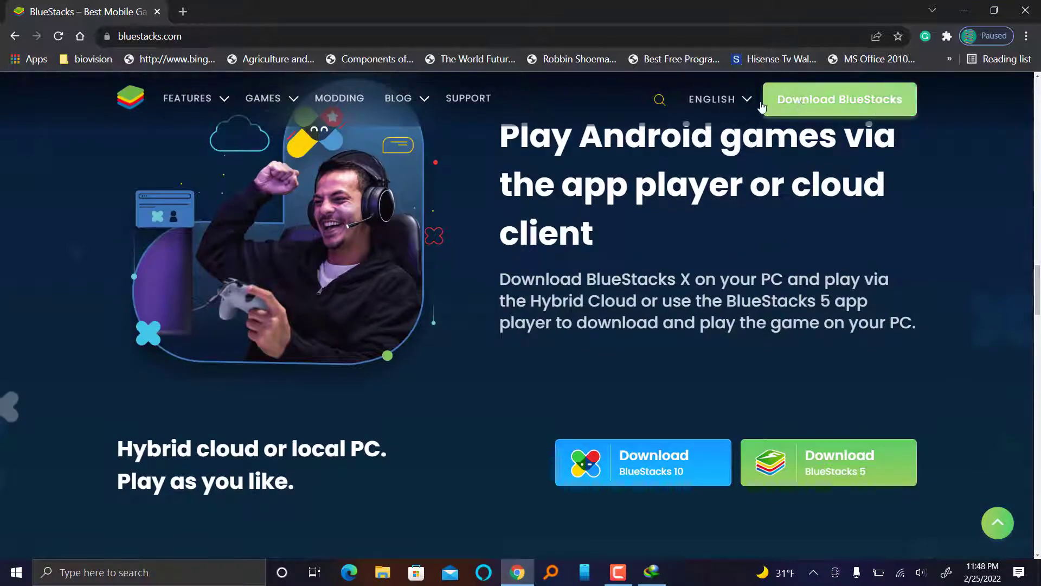
{"action": "scroll", "coordinate": [585, 269], "scroll_direction": "down", "scroll_amount": 8}
{"action": "scroll", "coordinate": [452, 325], "scroll_direction": "down", "scroll_amount": 20}
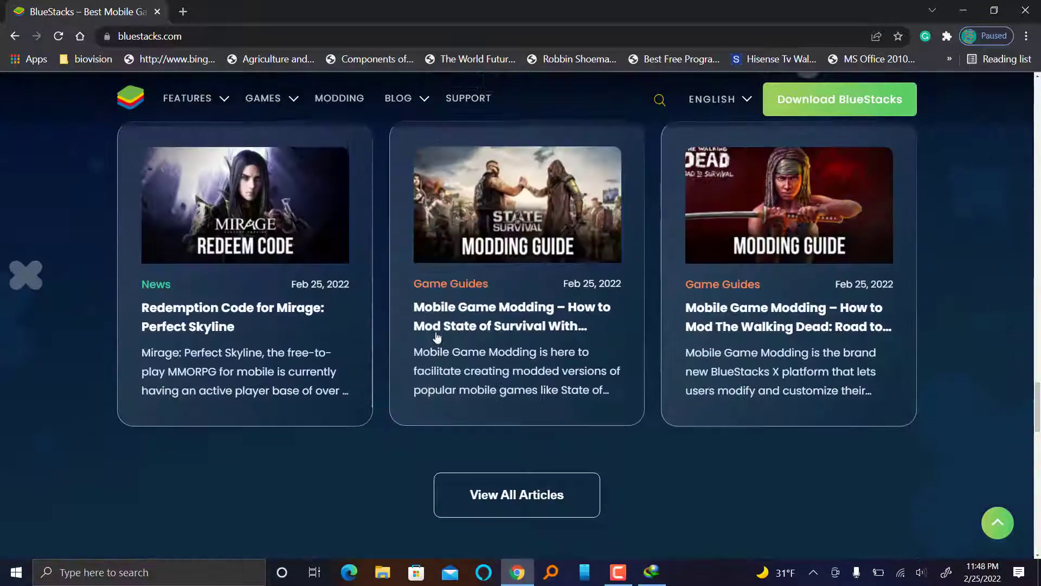
{"action": "scroll", "coordinate": [451, 325], "scroll_direction": "down", "scroll_amount": 4}
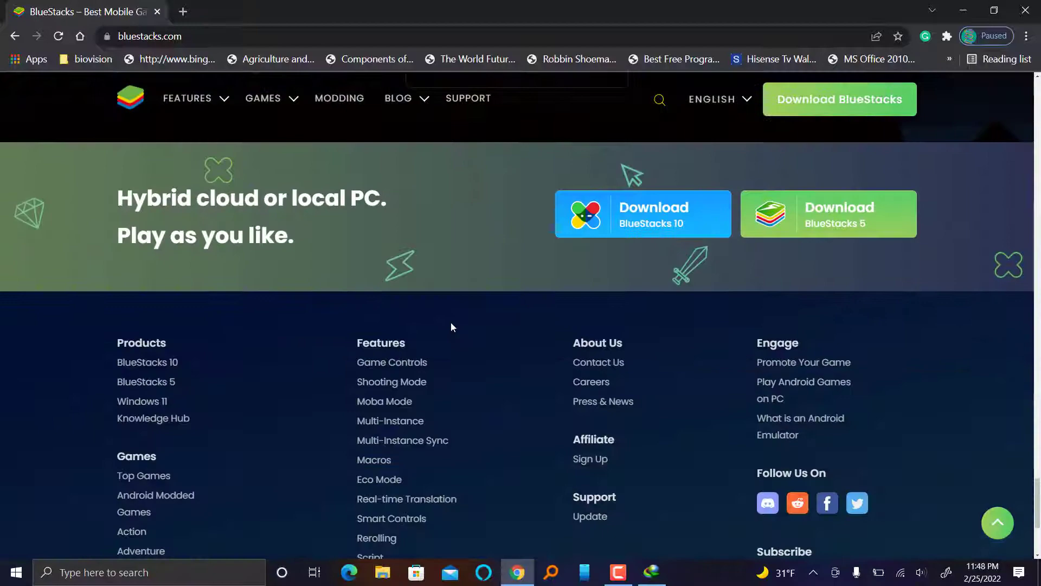
{"action": "scroll", "coordinate": [452, 324], "scroll_direction": "down", "scroll_amount": 2}
{"action": "scroll", "coordinate": [451, 327], "scroll_direction": "up", "scroll_amount": 6}
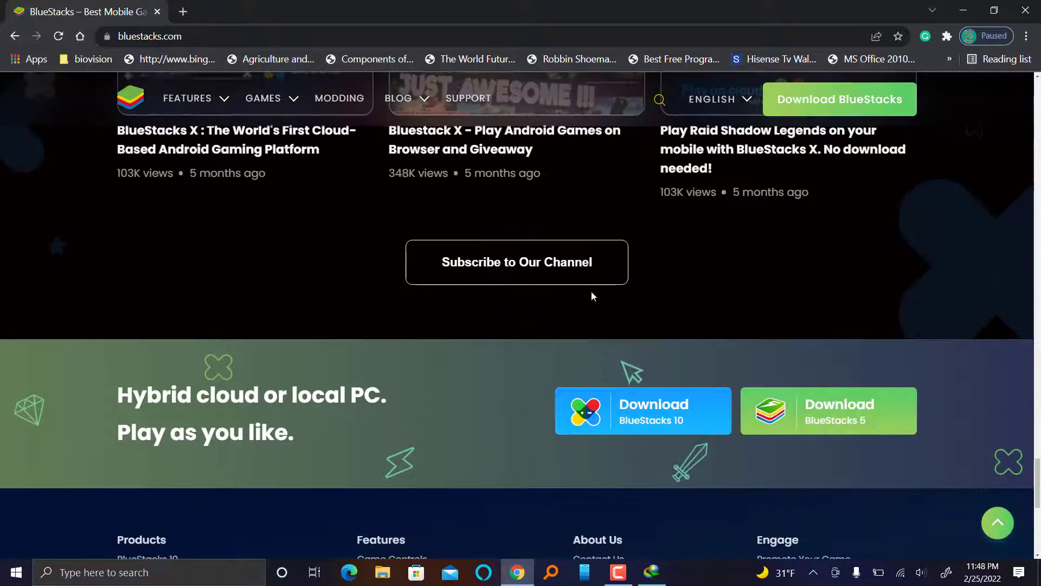
{"action": "scroll", "coordinate": [823, 255], "scroll_direction": "up", "scroll_amount": 8}
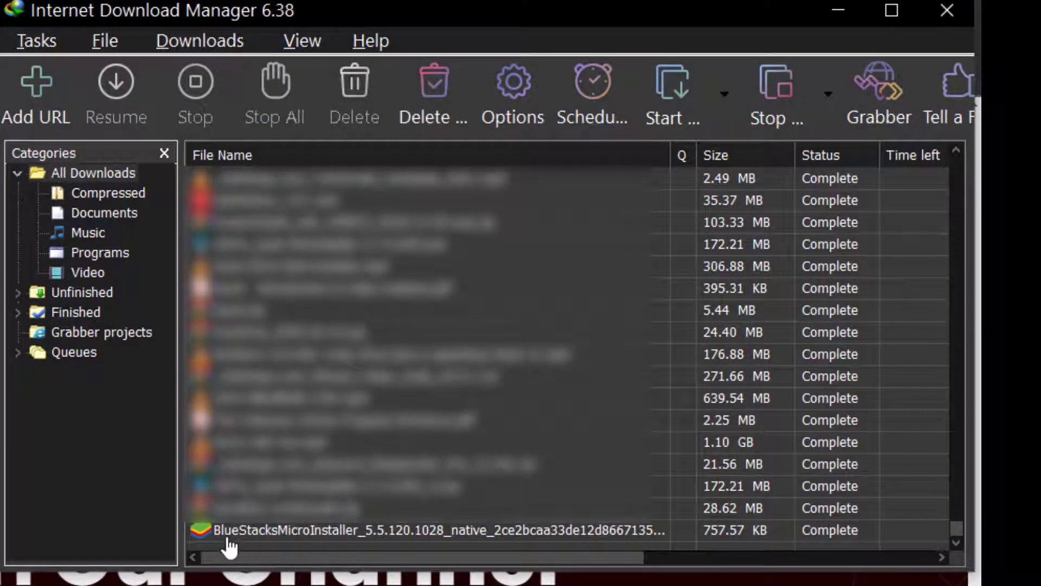
- Open the Programs folder containing the downloaded BlueStacksMicroInstaller from its download entry
{"action": "right_click", "coordinate": [243, 529]}
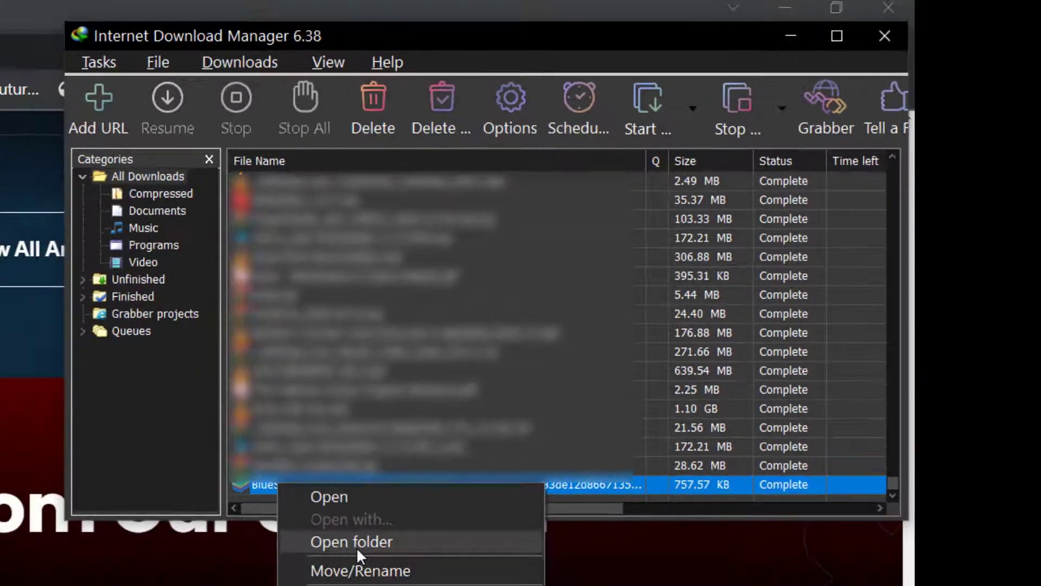
{"action": "left_click", "coordinate": [328, 585]}
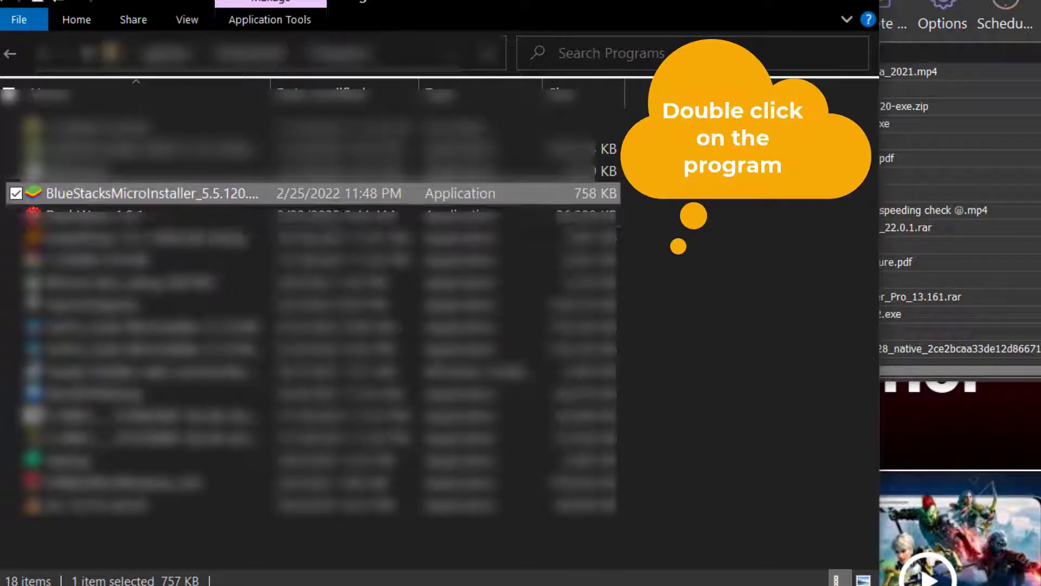
- Run the BlueStacksMicroInstaller_5.5.120 file to bring up the BlueStacks setup window
{"action": "key", "text": "Return"}
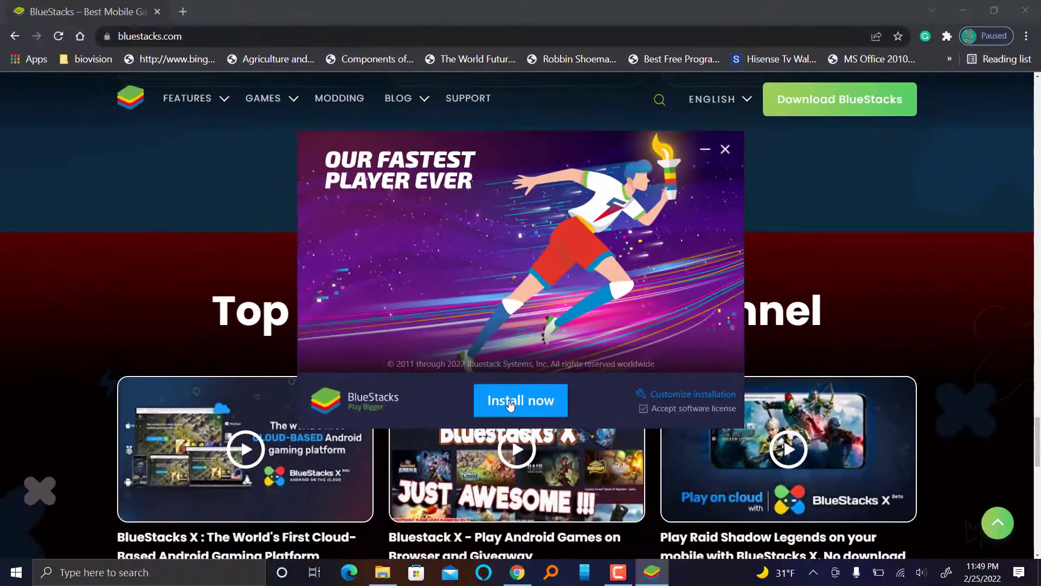
{"action": "left_click", "coordinate": [505, 512]}
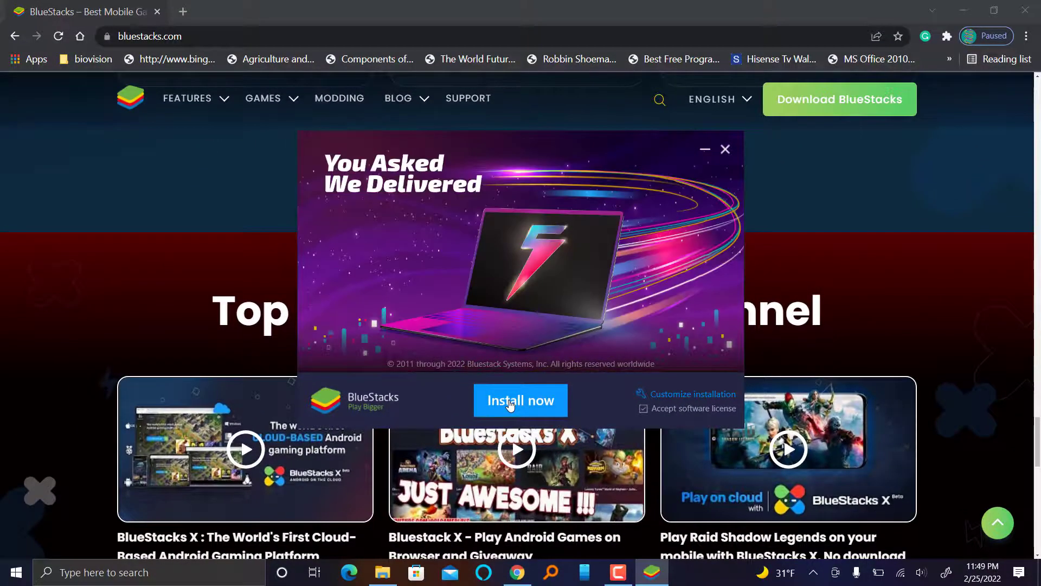
- Choose Install now and let BlueStacks download and install until the setup window closes
{"action": "left_click", "coordinate": [509, 403]}
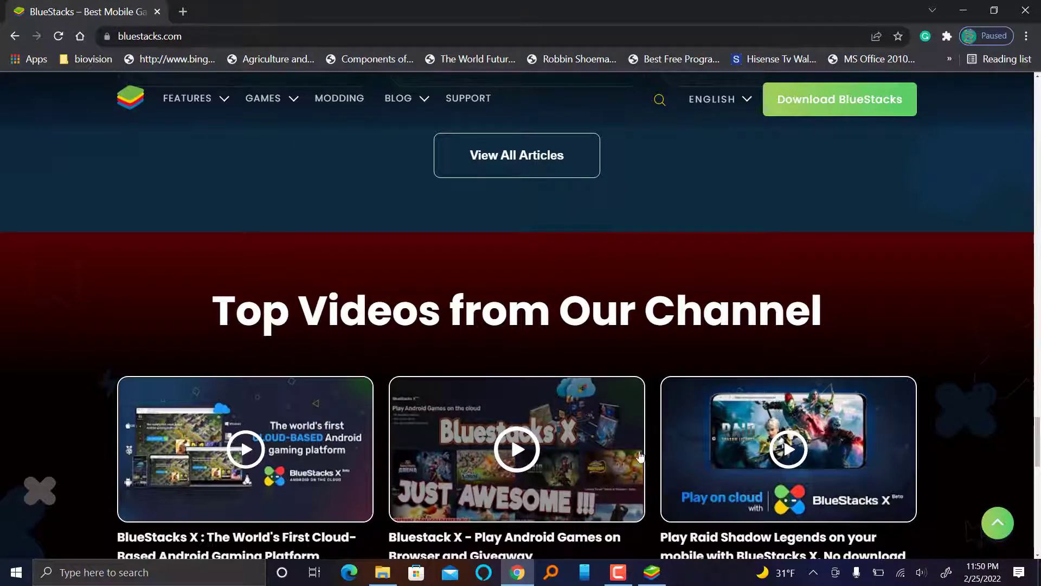
- Bring BlueStacks to the front and minimize Chrome while the emulator loads its home screen
{"action": "left_click", "coordinate": [651, 578]}
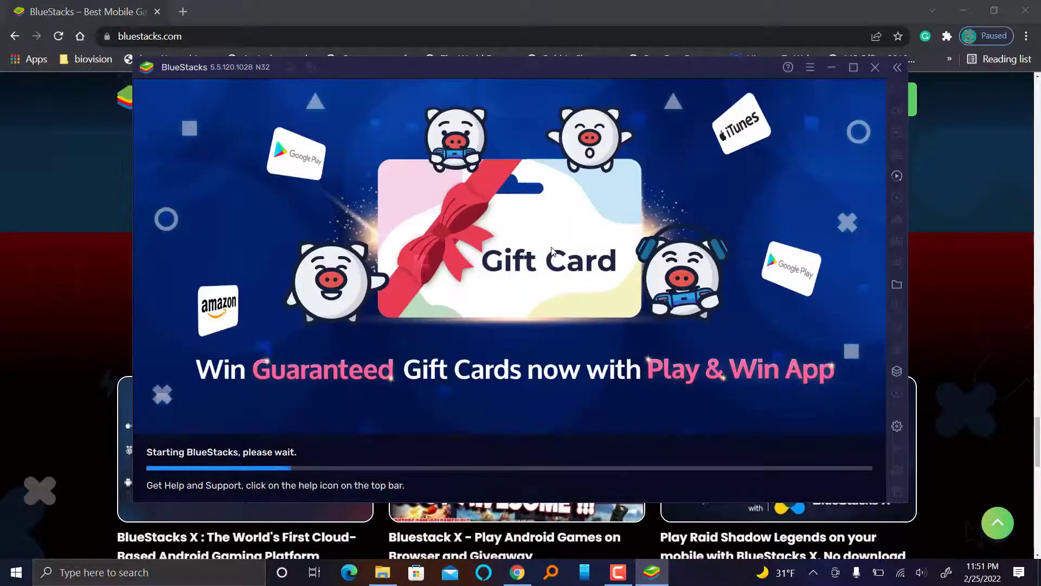
{"action": "left_click", "coordinate": [963, 10]}
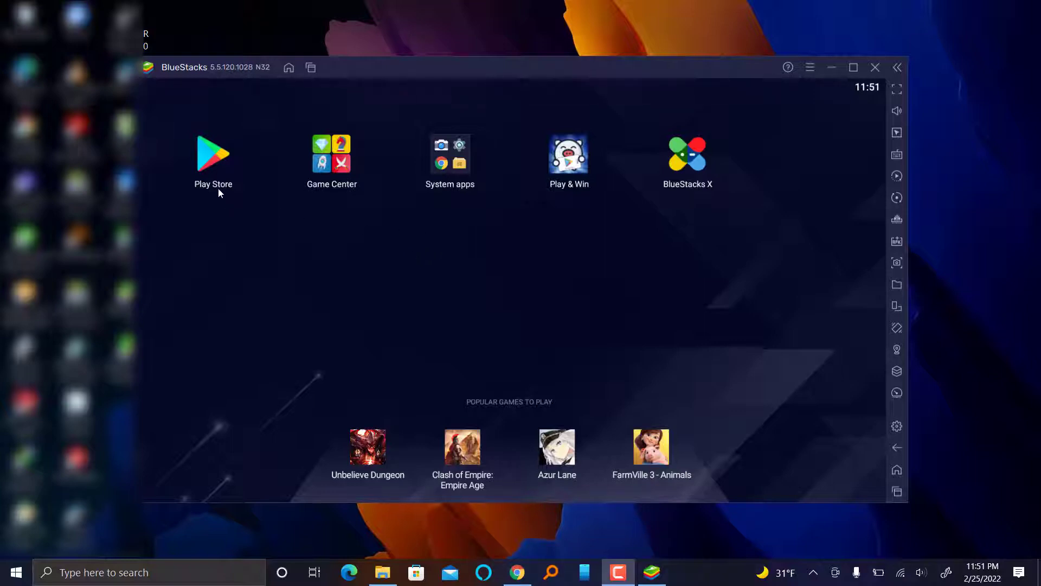
- Open the Play Store, begin Google sign-in, and submit the account's e-mail address
{"action": "left_click", "coordinate": [210, 155]}
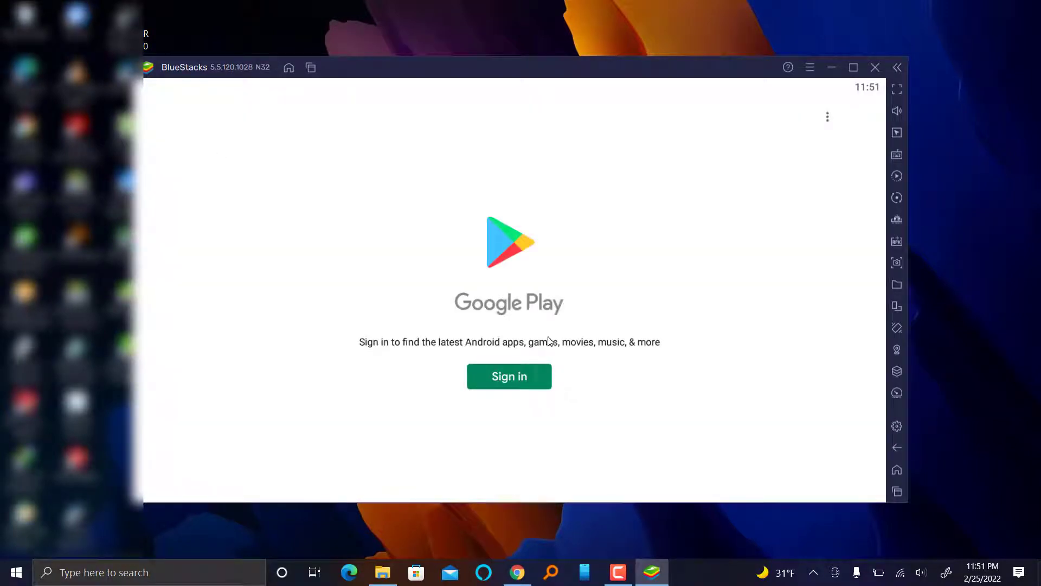
{"action": "left_click", "coordinate": [511, 375]}
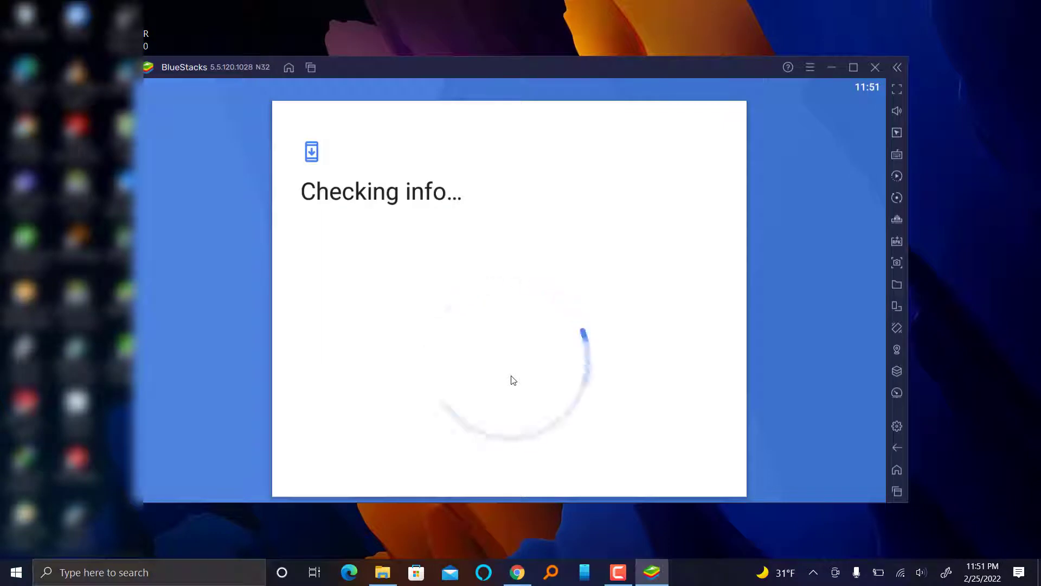
{"action": "type", "text": "user@gmail.com"}
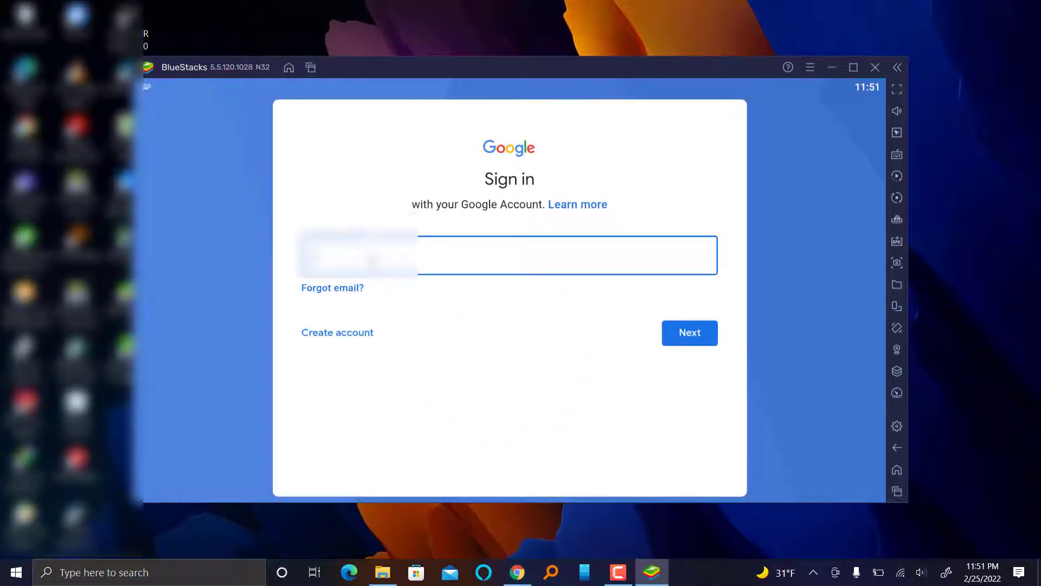
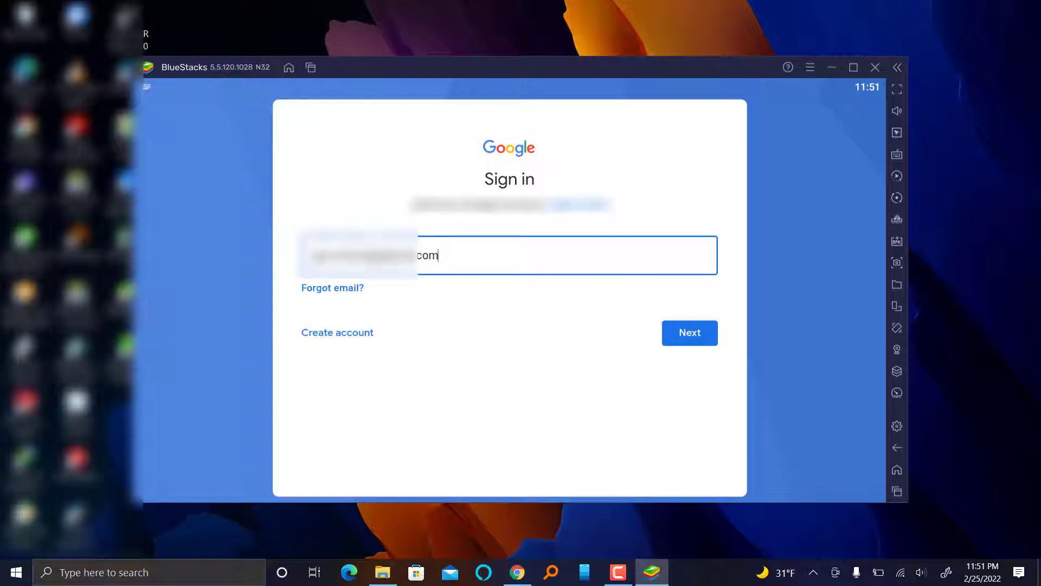
{"action": "left_click", "coordinate": [682, 335]}
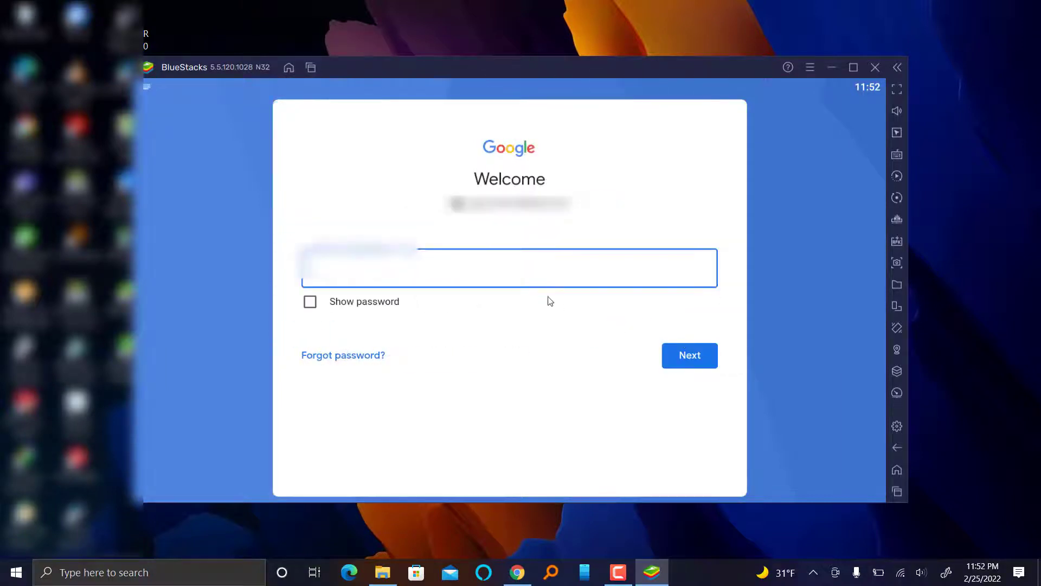
- Enter the account password, agree to Google's terms, and accept the Google services backup settings
{"action": "type", "text": "••••"}
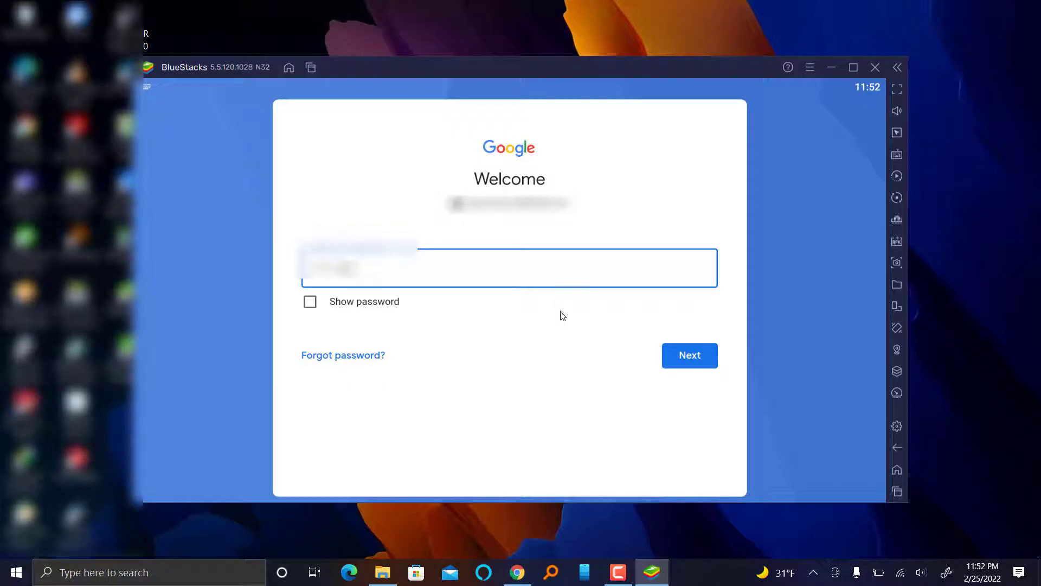
{"action": "left_click", "coordinate": [682, 358]}
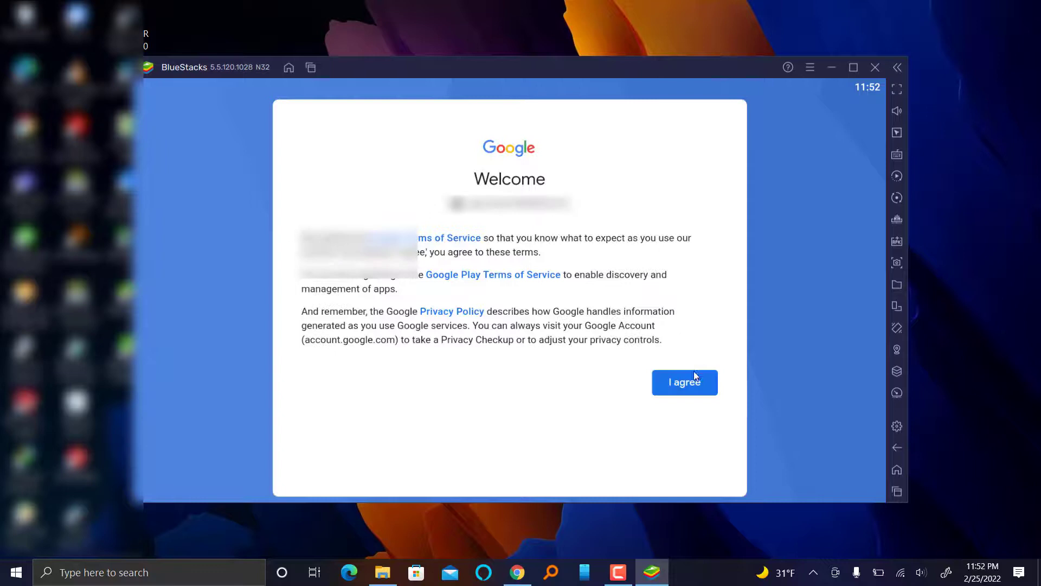
{"action": "left_click", "coordinate": [688, 377]}
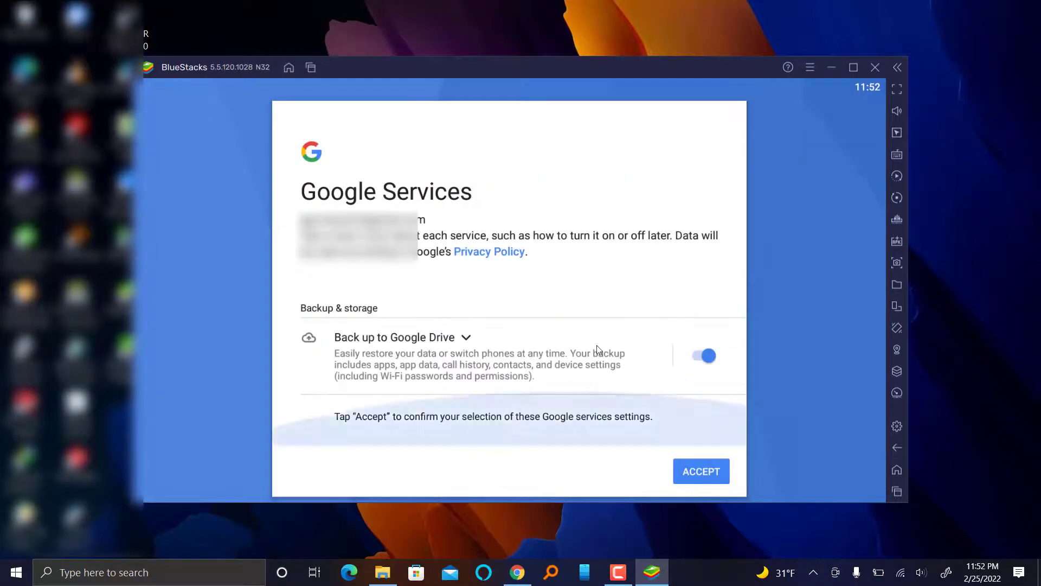
{"action": "left_click", "coordinate": [708, 469]}
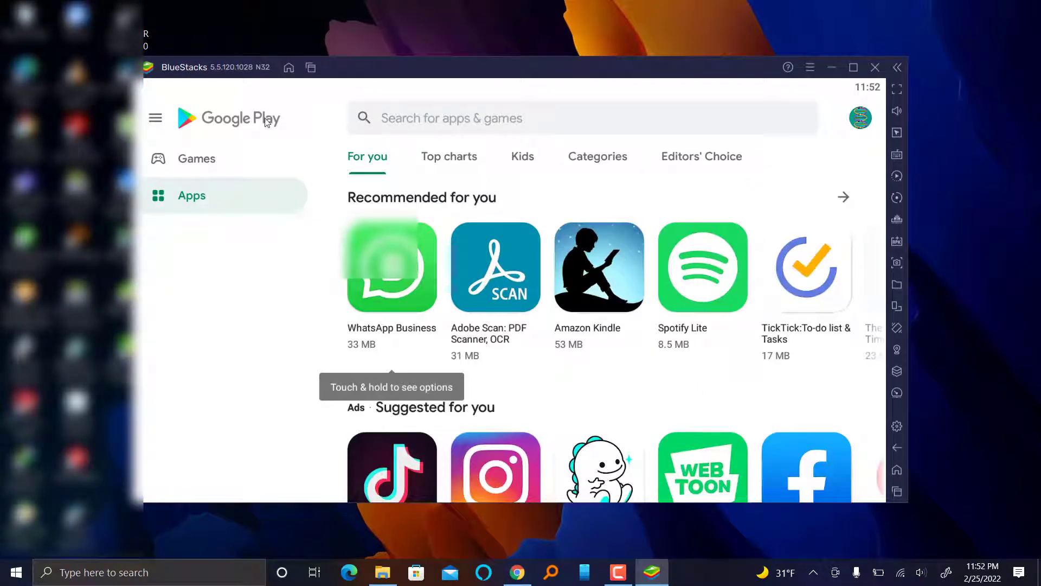
- Search the Play Store for 'youcut' and open the YouCut - Video Editor & Maker page
{"action": "left_click", "coordinate": [439, 117]}
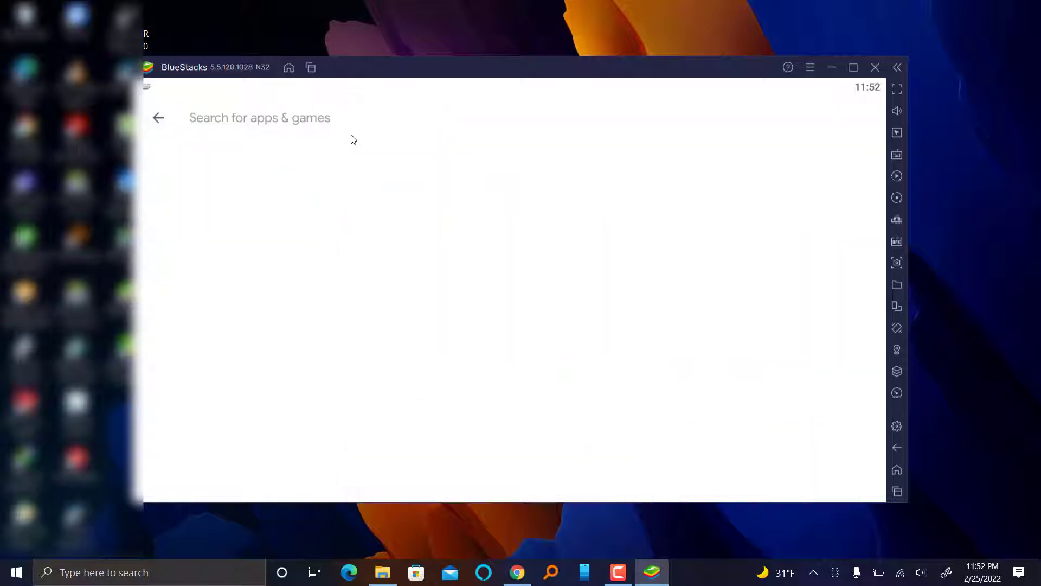
{"action": "type", "text": "you"}
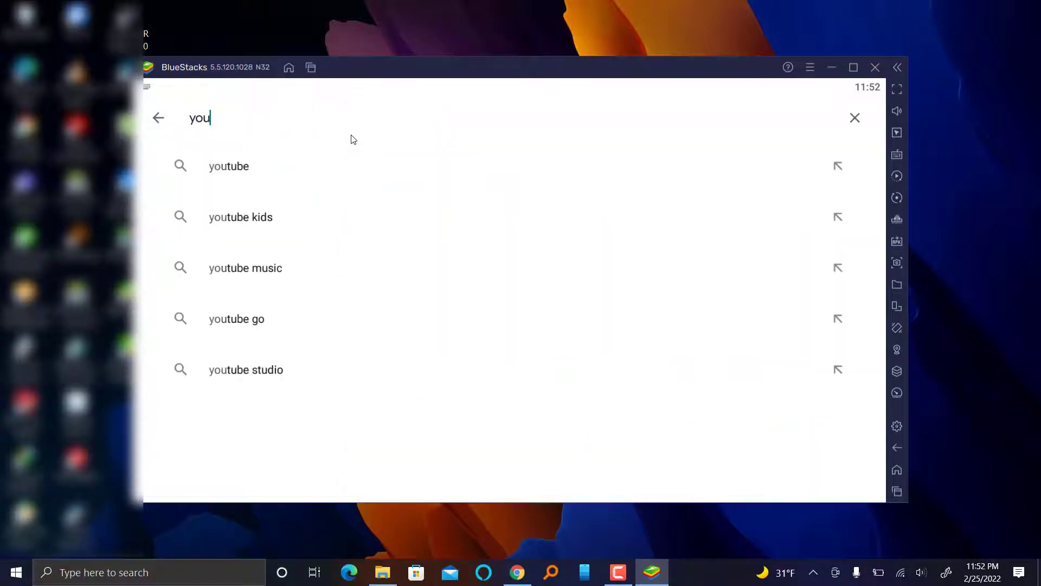
{"action": "type", "text": "cut"}
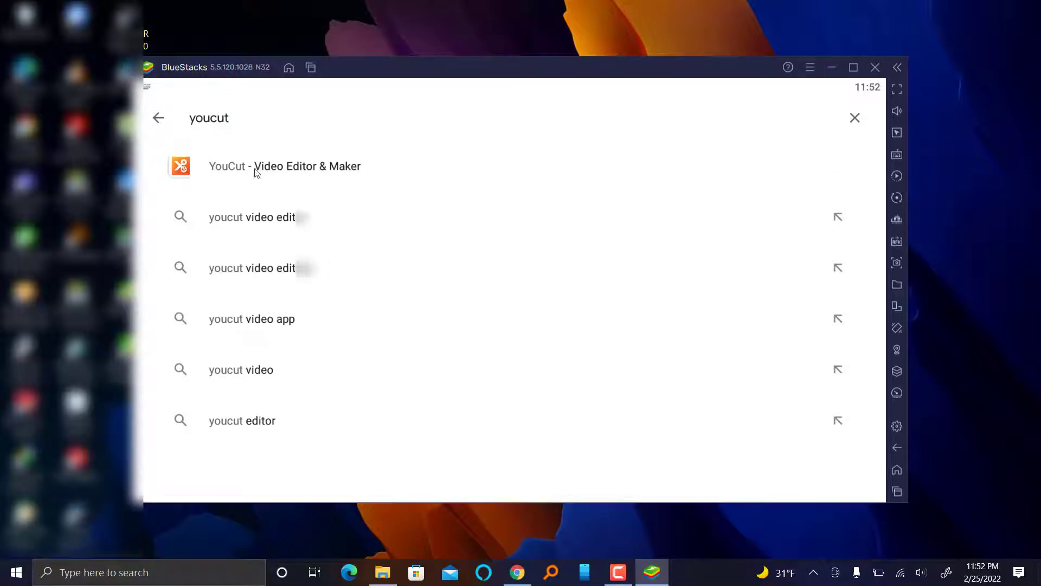
{"action": "left_click", "coordinate": [314, 171]}
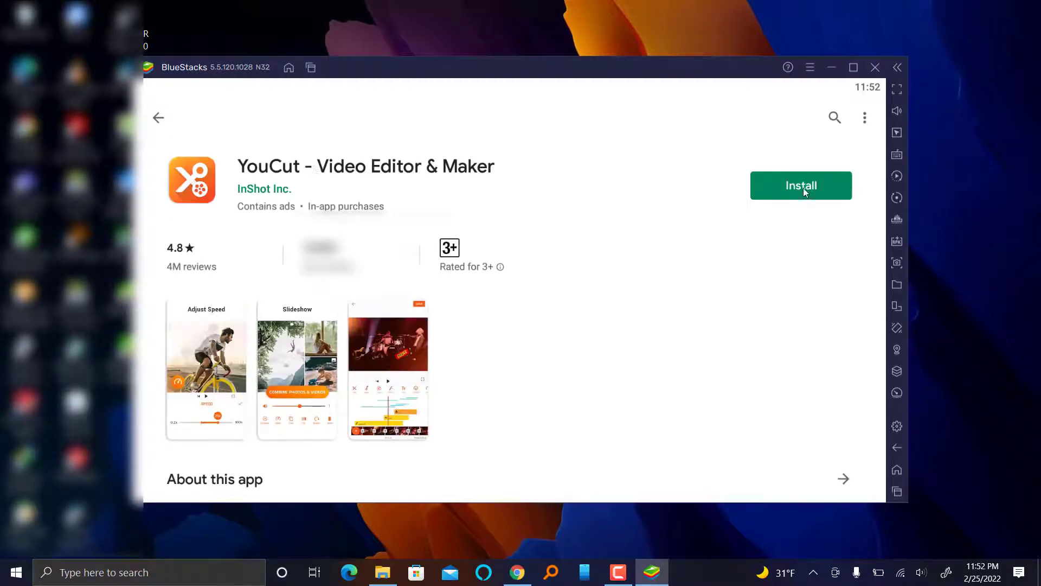
- Install YouCut - Video Editor & Maker and wait until the page offers Open
{"action": "left_click", "coordinate": [802, 187]}
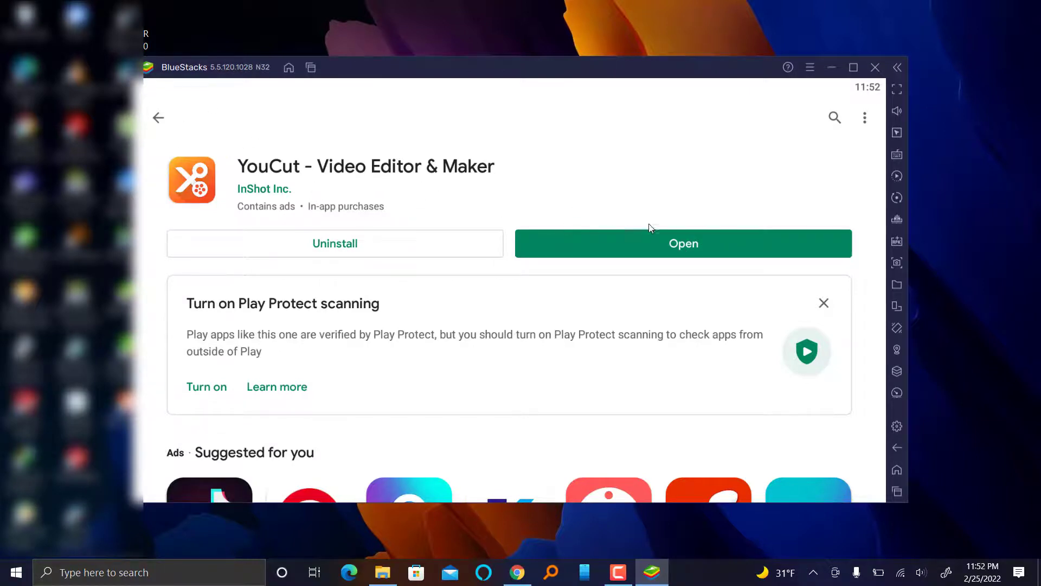
- Open YouCut, maximize the BlueStacks window, and agree to YouCut's Terms of Use
{"action": "left_click", "coordinate": [675, 244]}
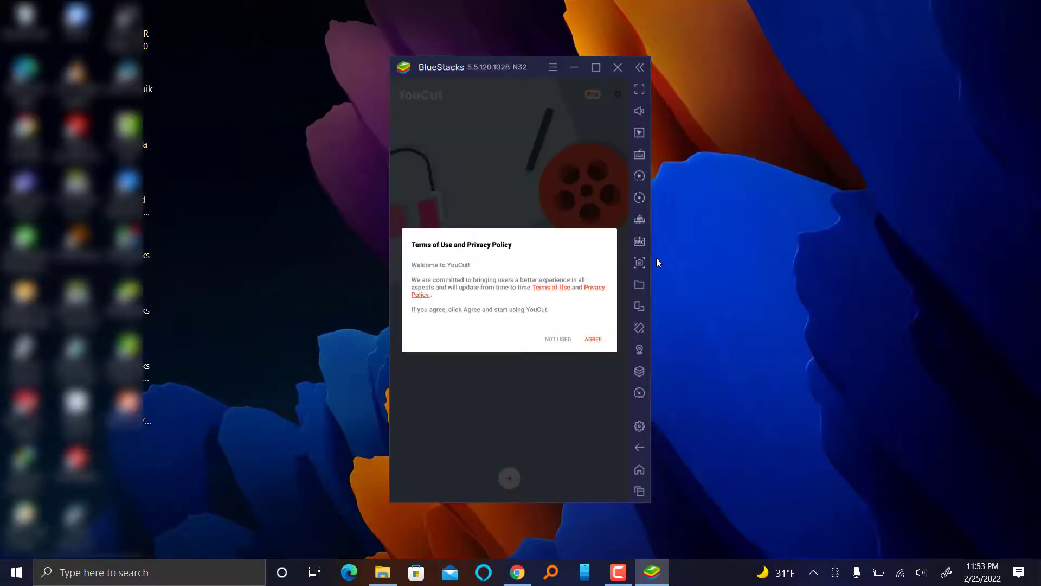
{"action": "left_click", "coordinate": [596, 70]}
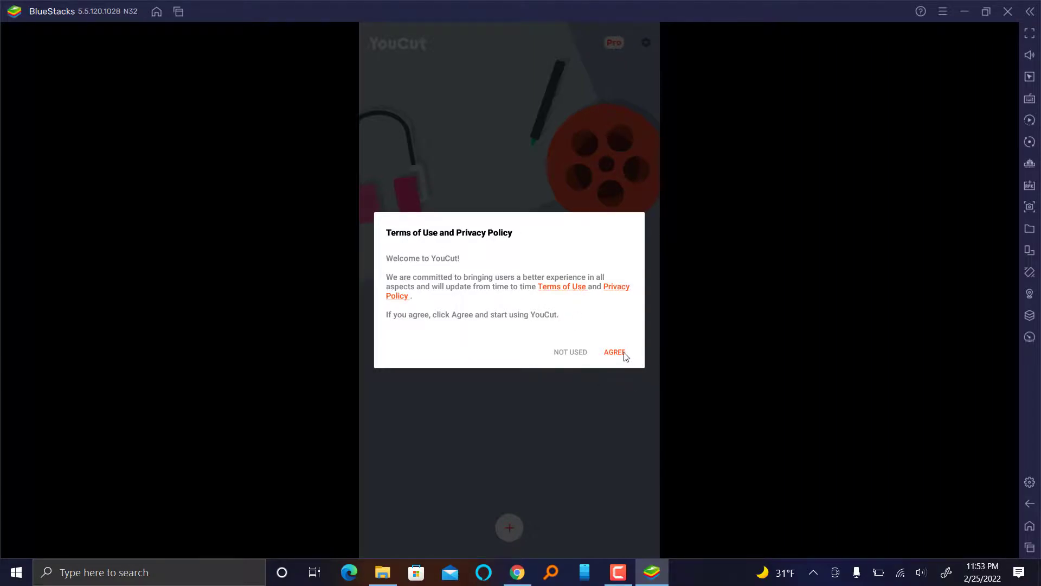
{"action": "left_click", "coordinate": [624, 351]}
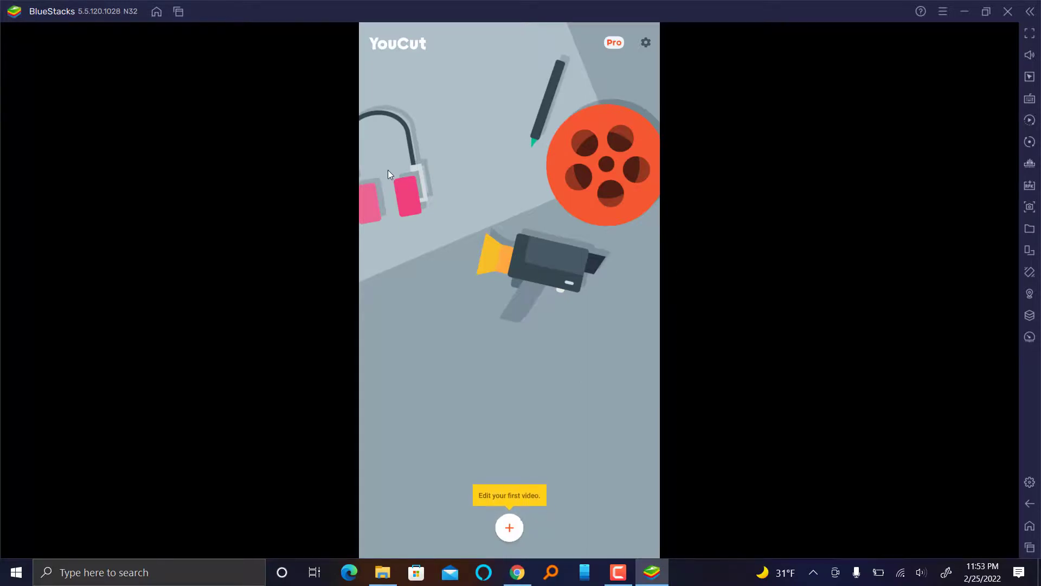
- Start a new YouCut video, allow media access, and browse the PHOTO, ALL, Material and Recent tabs
{"action": "left_click", "coordinate": [509, 528]}
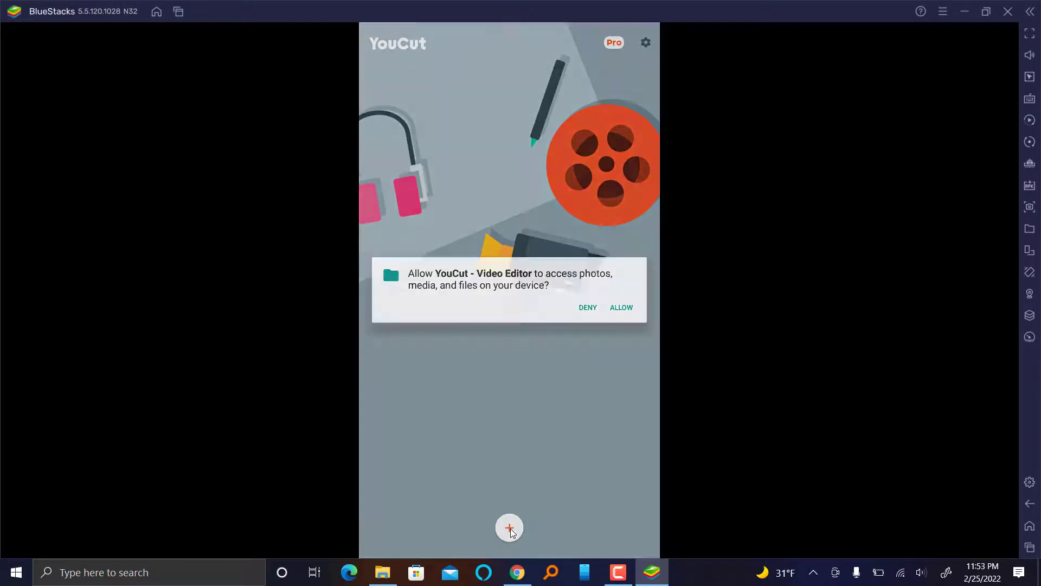
{"action": "left_click", "coordinate": [623, 309]}
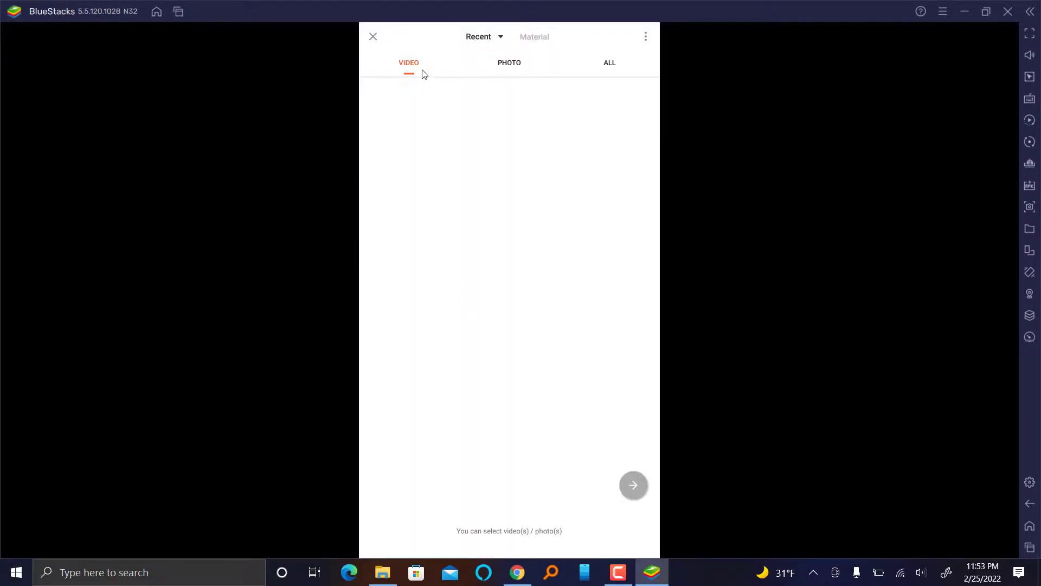
{"action": "left_click", "coordinate": [510, 75]}
{"action": "left_click", "coordinate": [618, 66]}
{"action": "key", "text": "F10"}
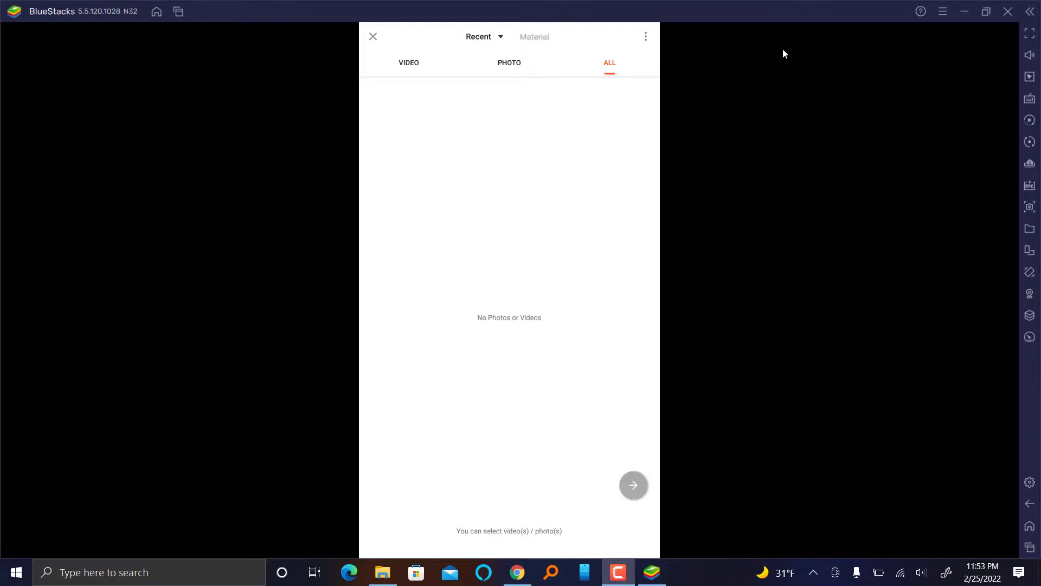
{"action": "left_click", "coordinate": [530, 37]}
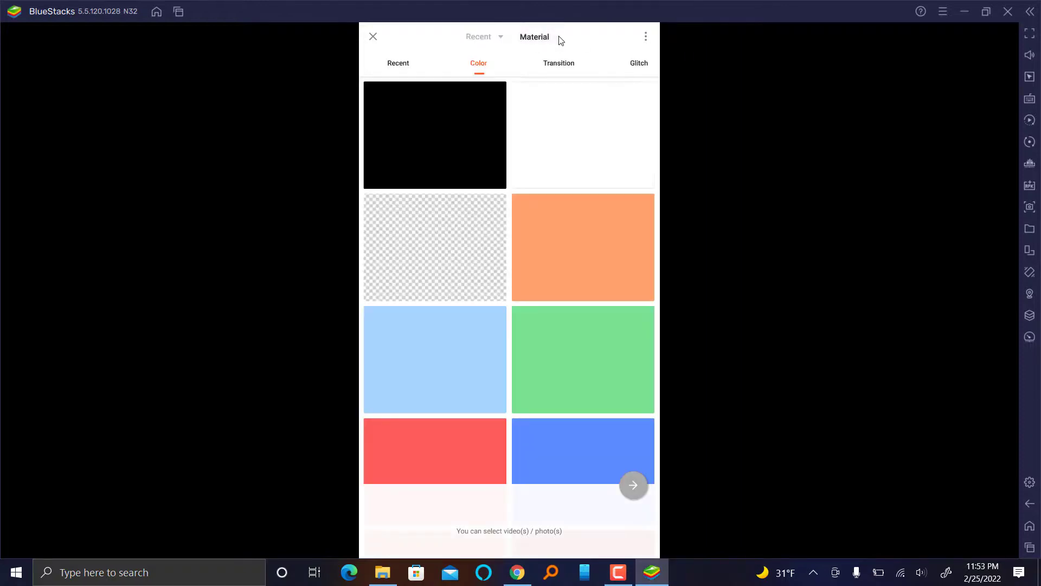
{"action": "left_click", "coordinate": [482, 37]}
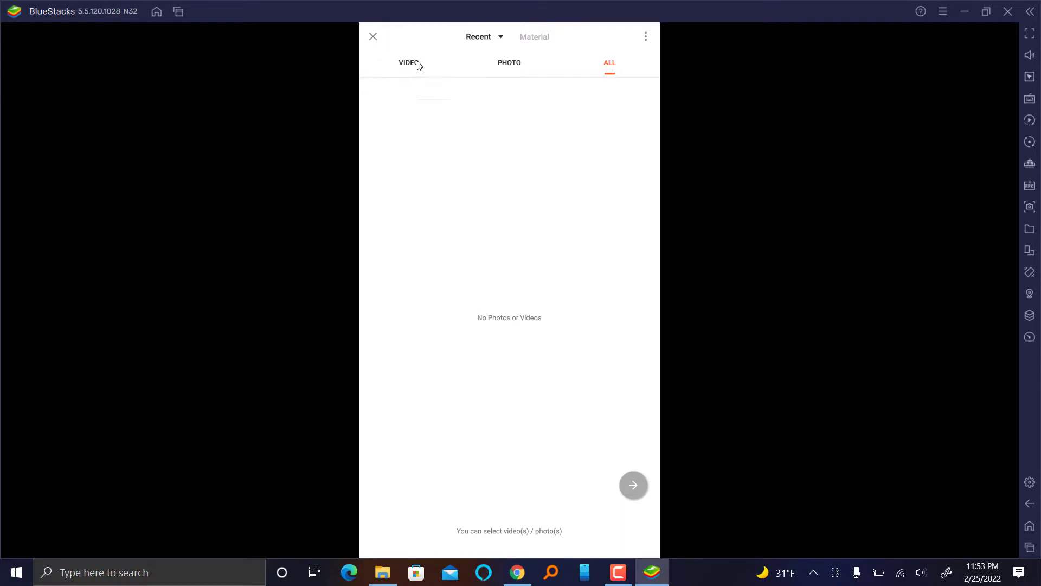
{"action": "left_click", "coordinate": [373, 36]}
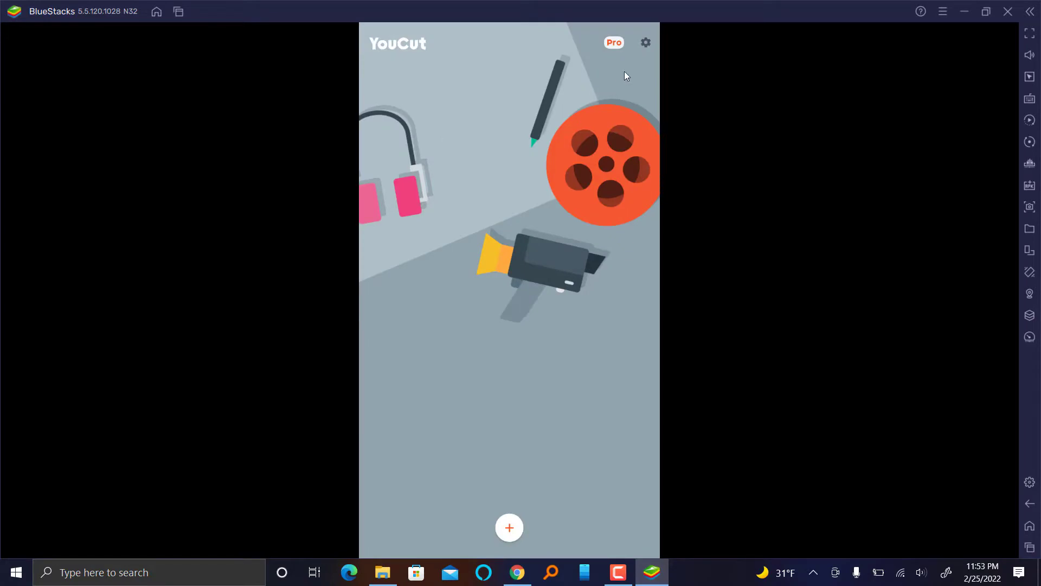
{"action": "left_click", "coordinate": [645, 42]}
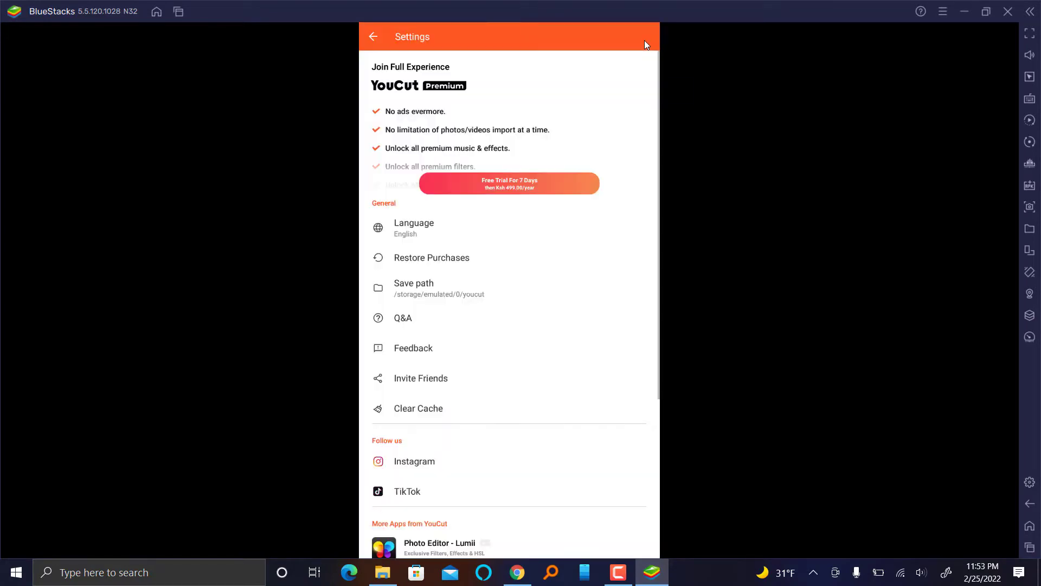
{"action": "scroll", "coordinate": [463, 184], "scroll_direction": "down", "scroll_amount": 3}
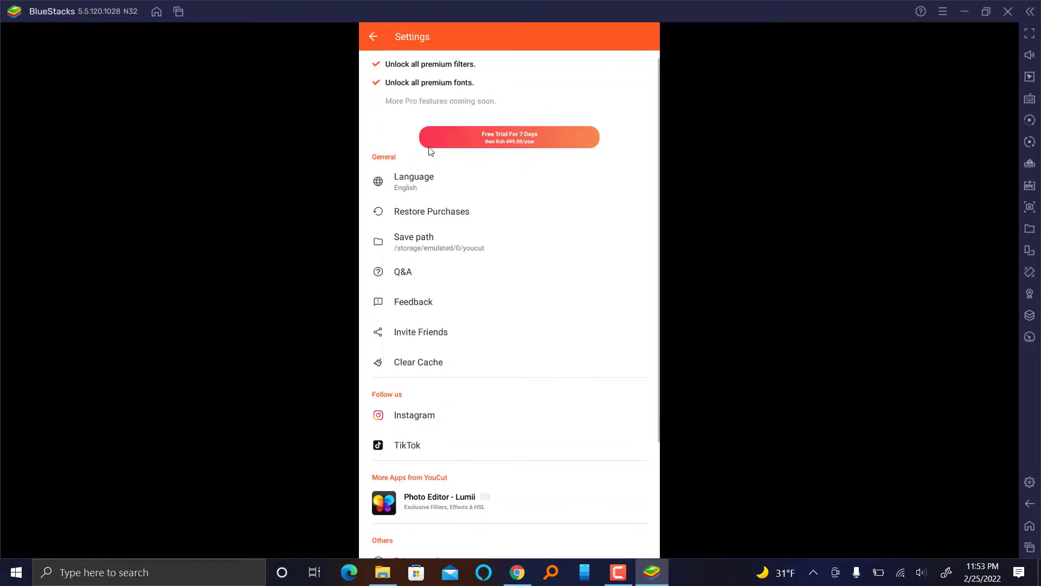
{"action": "scroll", "coordinate": [393, 158], "scroll_direction": "down", "scroll_amount": 3}
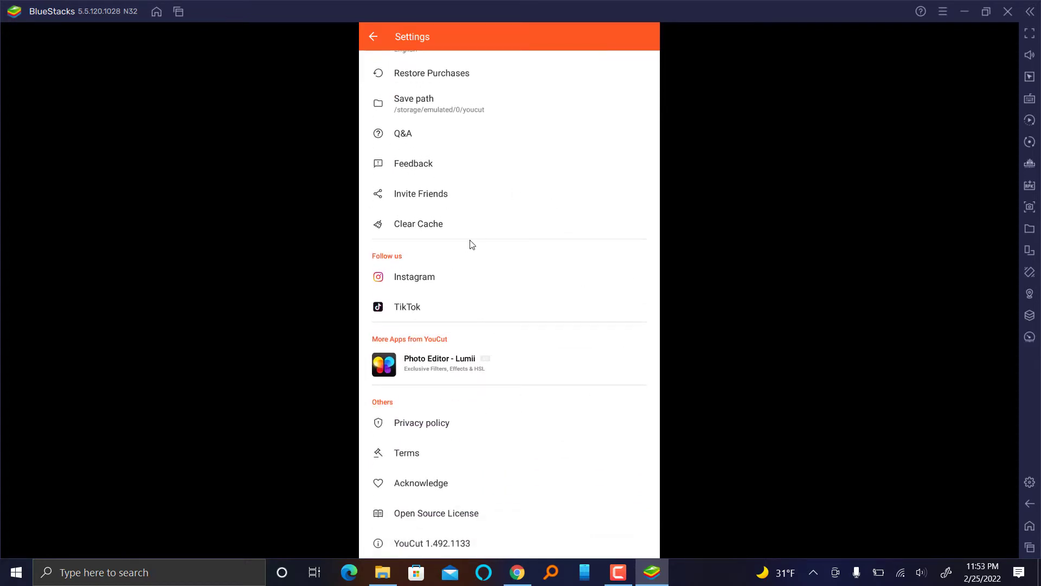
{"action": "scroll", "coordinate": [598, 254], "scroll_direction": "up", "scroll_amount": 4}
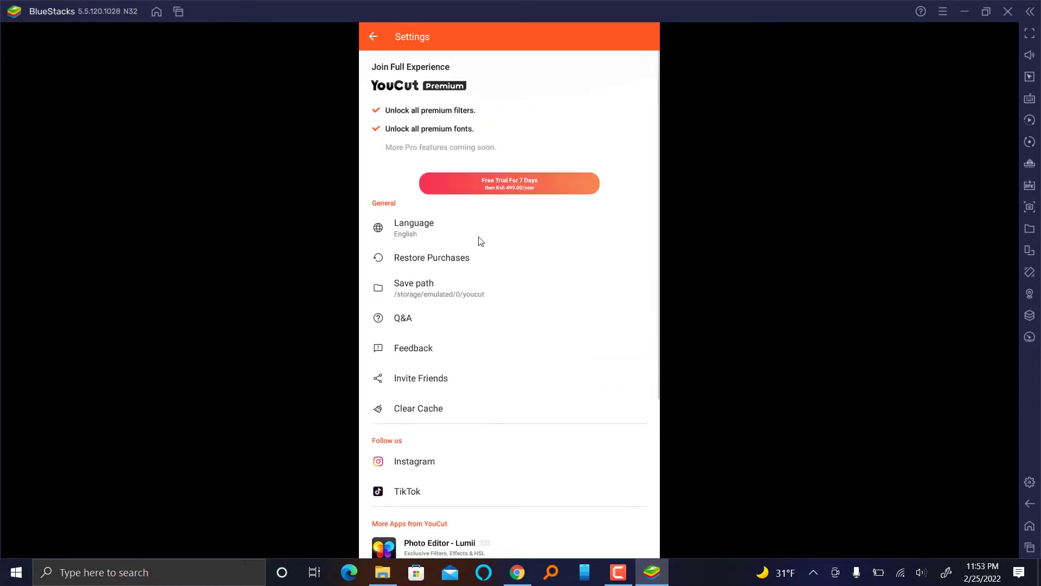
{"action": "left_click", "coordinate": [373, 37]}
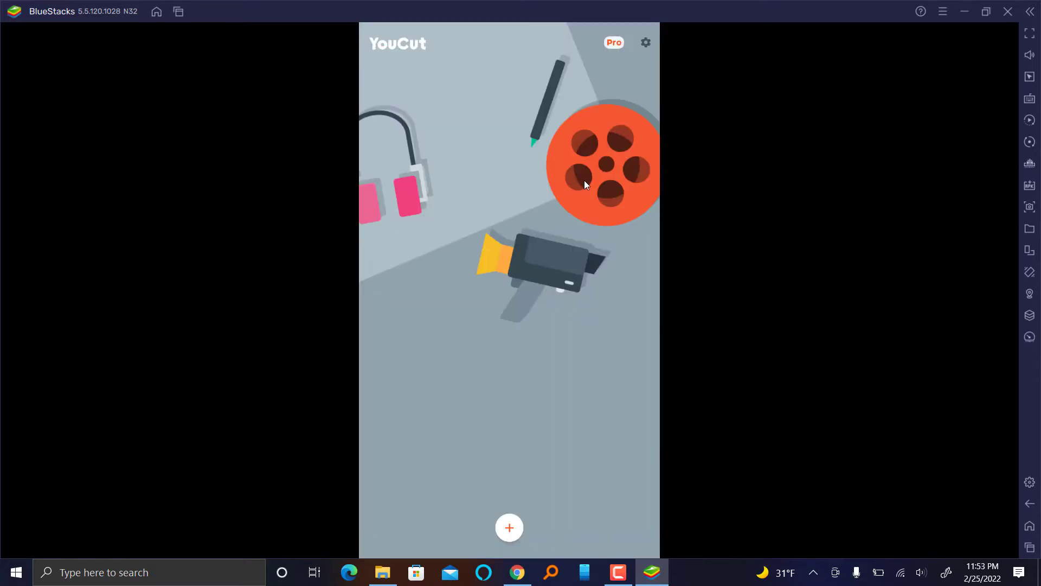